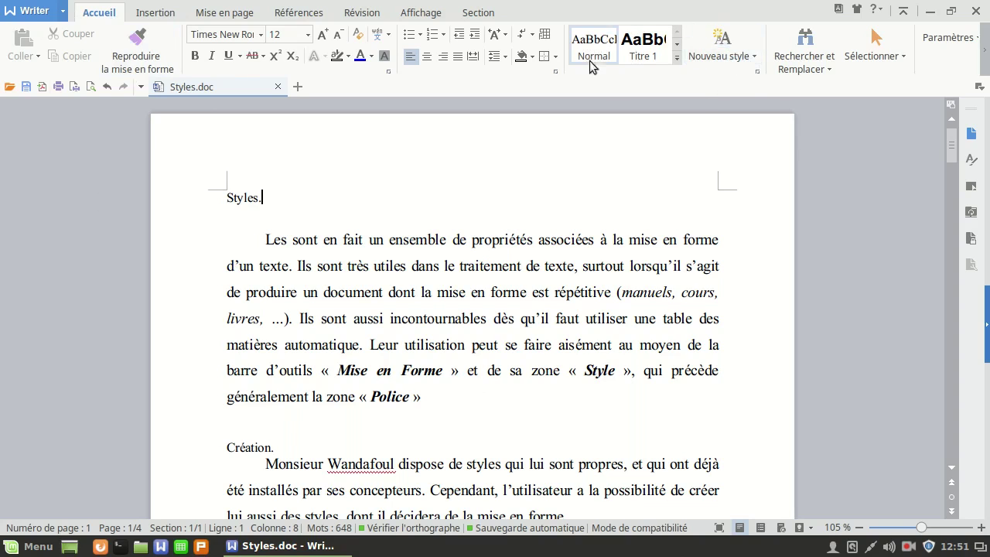
# - Start a new style named MonNouveauStyle with the style type Paragraphe
pyautogui.click(756, 56)
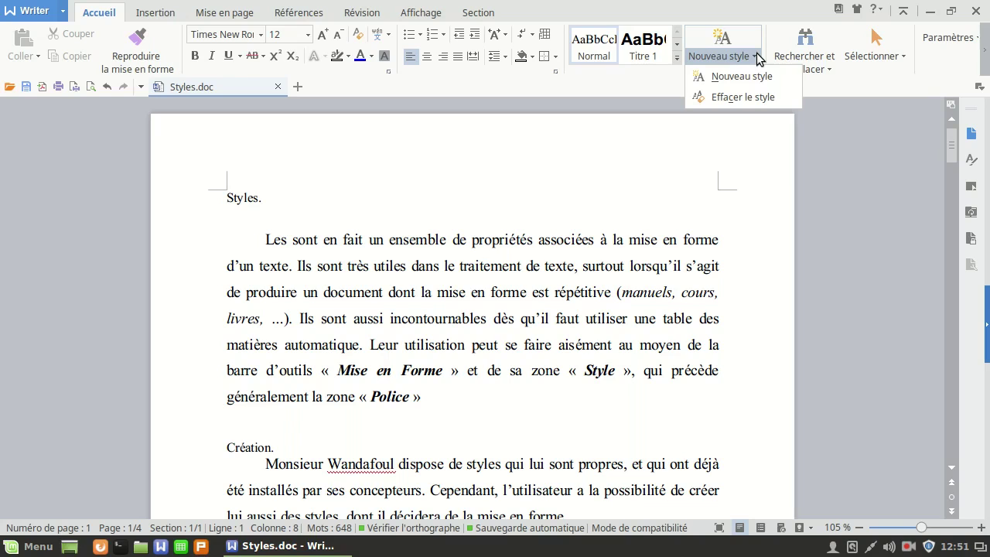
pyautogui.click(739, 75)
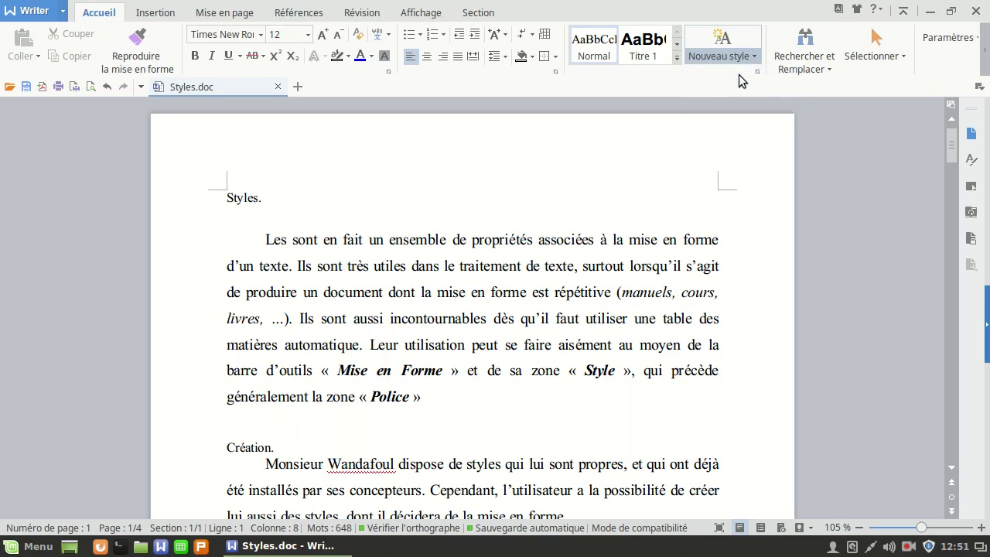
pyautogui.moveTo(467, 88); pyautogui.dragTo(423, 127)
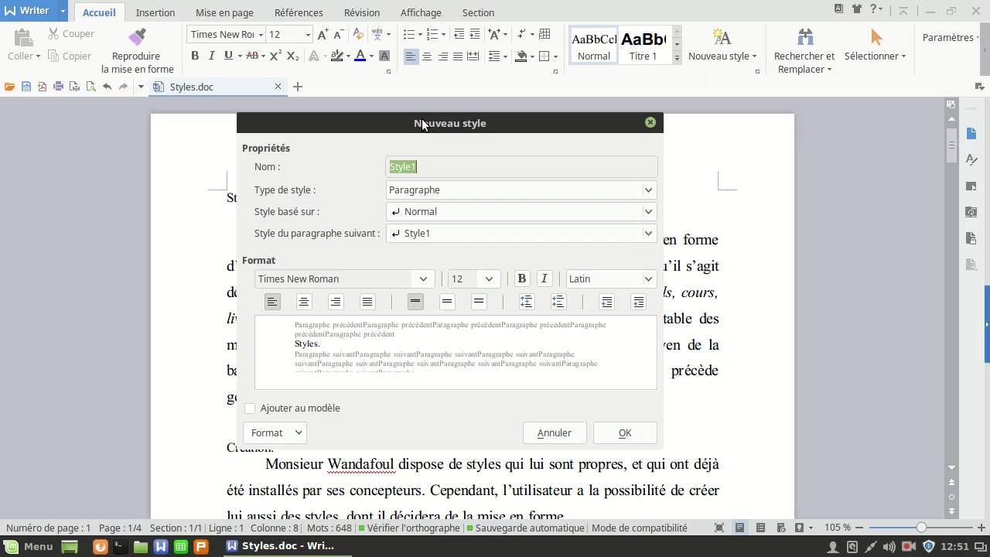
pyautogui.write('MonNouveauStyle')
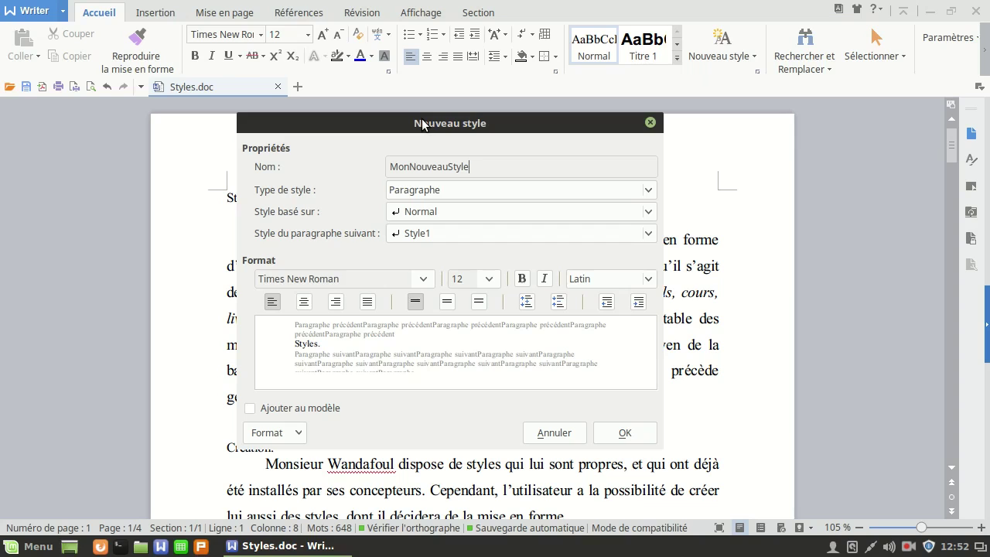
pyautogui.press('Tab')
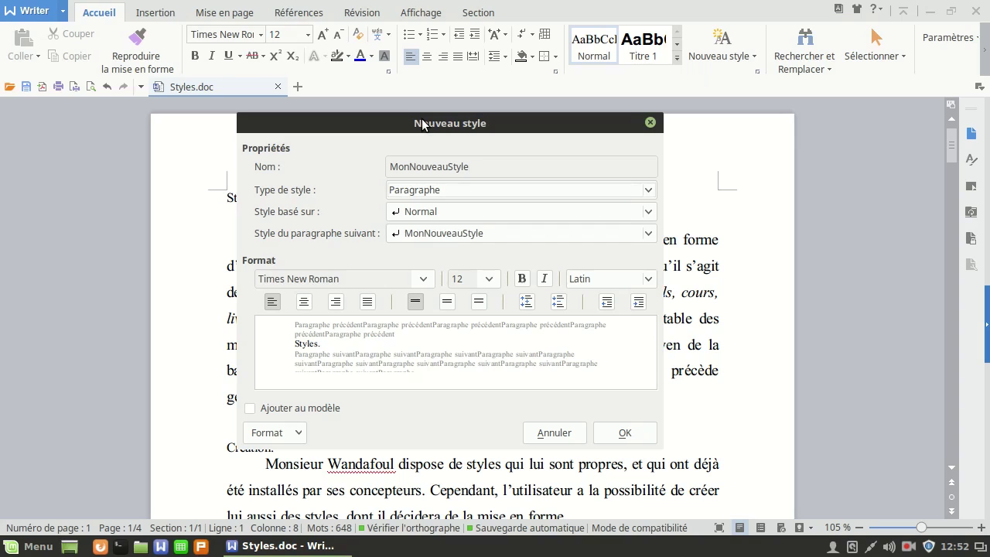
pyautogui.click(521, 199)
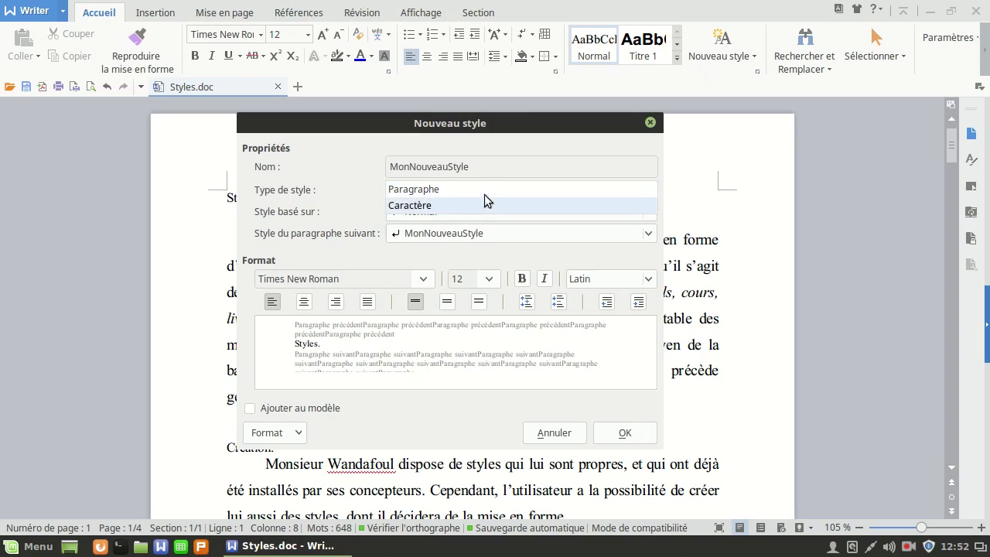
pyautogui.click(484, 189)
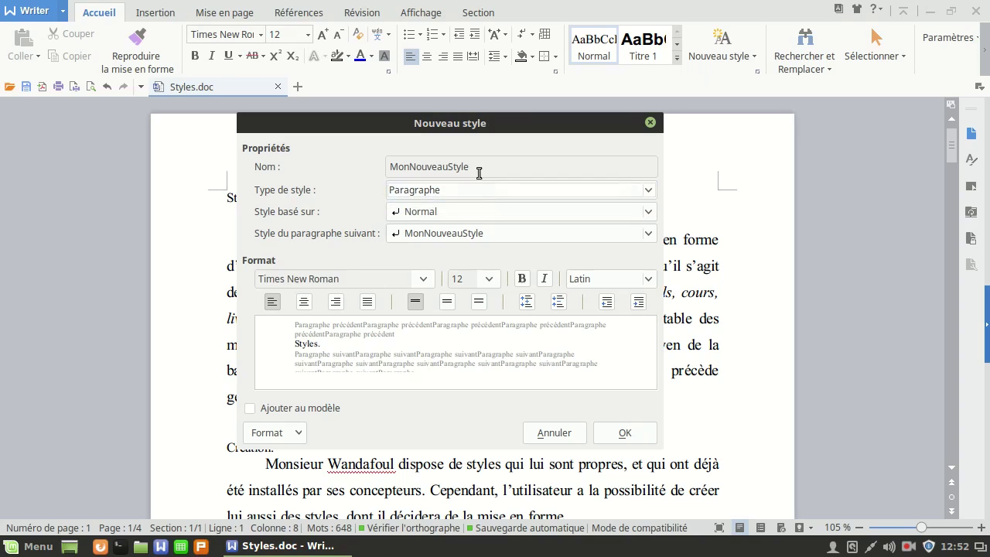
# - Set the style of the following paragraph to Normal for the new style
pyautogui.moveTo(456, 127); pyautogui.dragTo(568, 136)
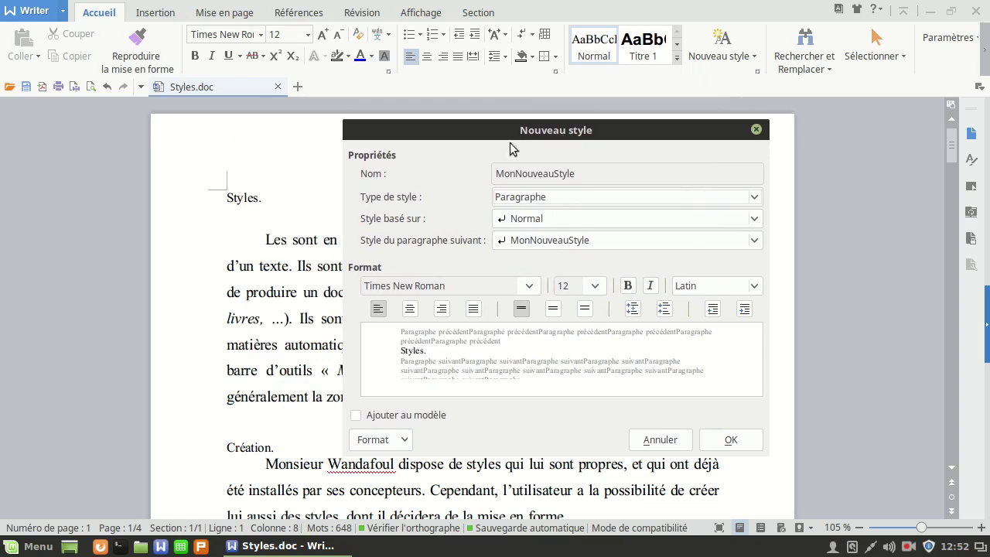
pyautogui.moveTo(519, 129); pyautogui.dragTo(403, 106)
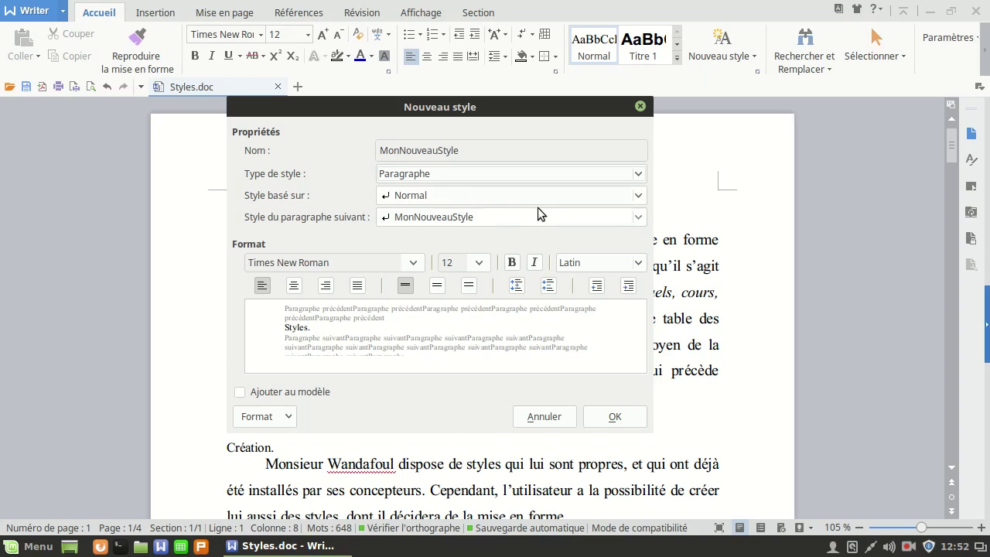
pyautogui.click(440, 221)
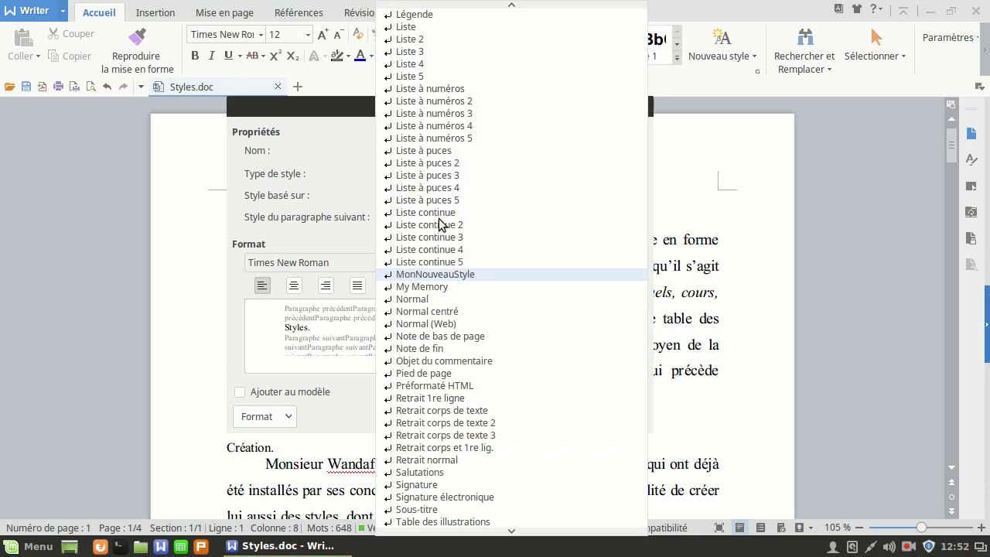
pyautogui.click(317, 218)
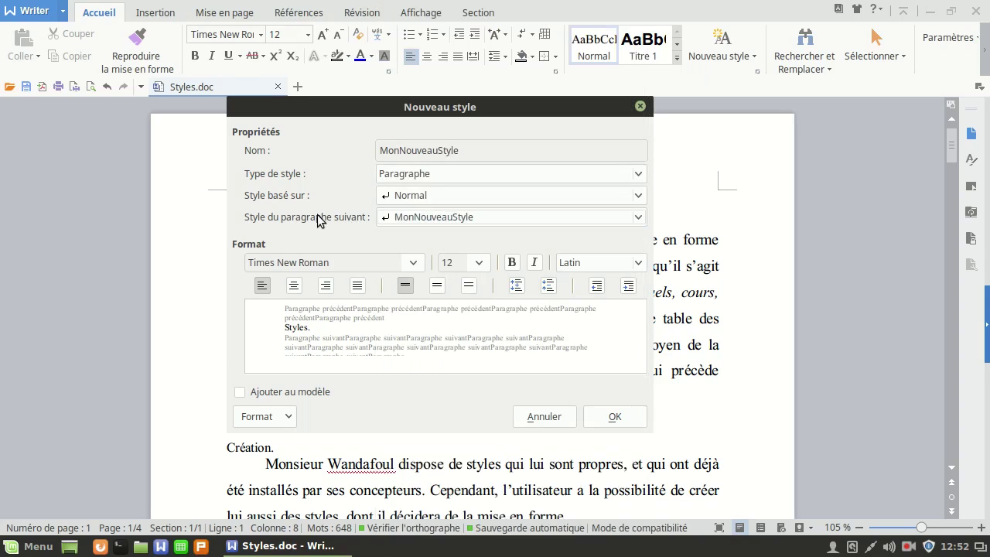
pyautogui.click(449, 224)
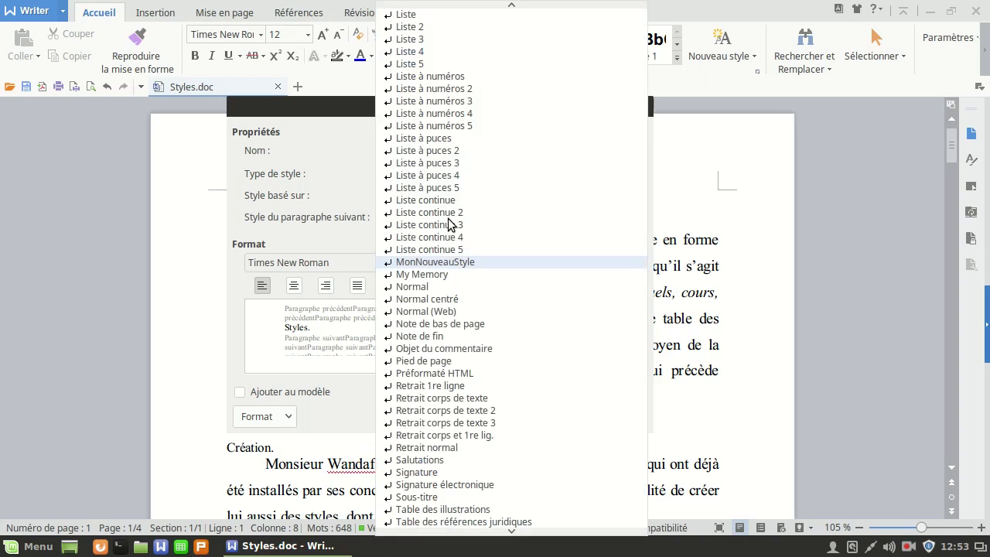
pyautogui.click(447, 286)
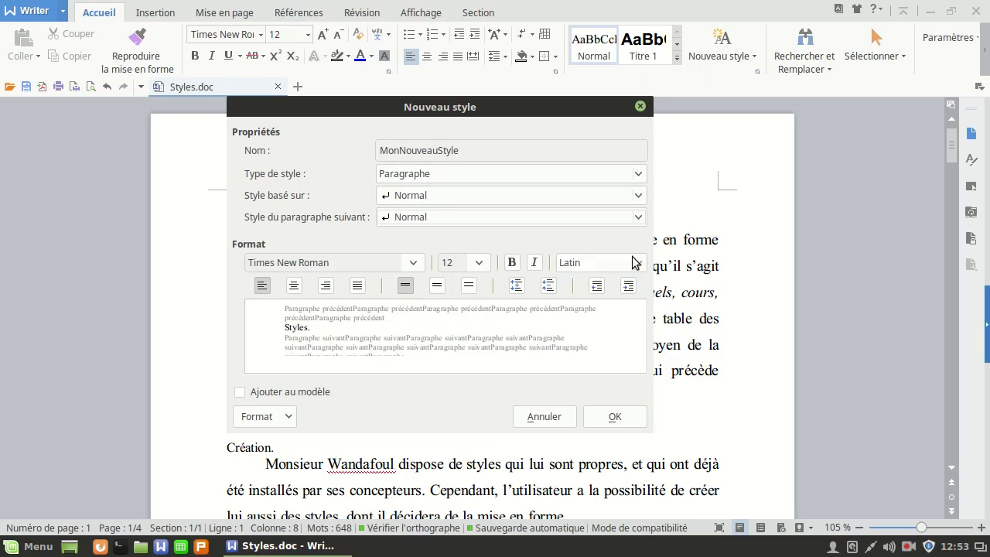
# - Format the new style as Segoe UI, size 48, bold and centred
pyautogui.click(414, 265)
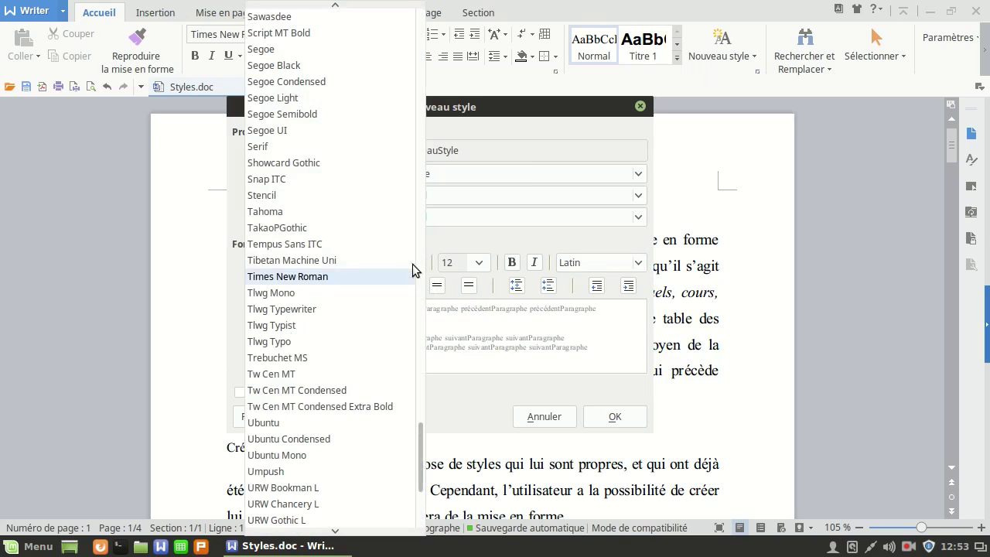
pyautogui.click(294, 130)
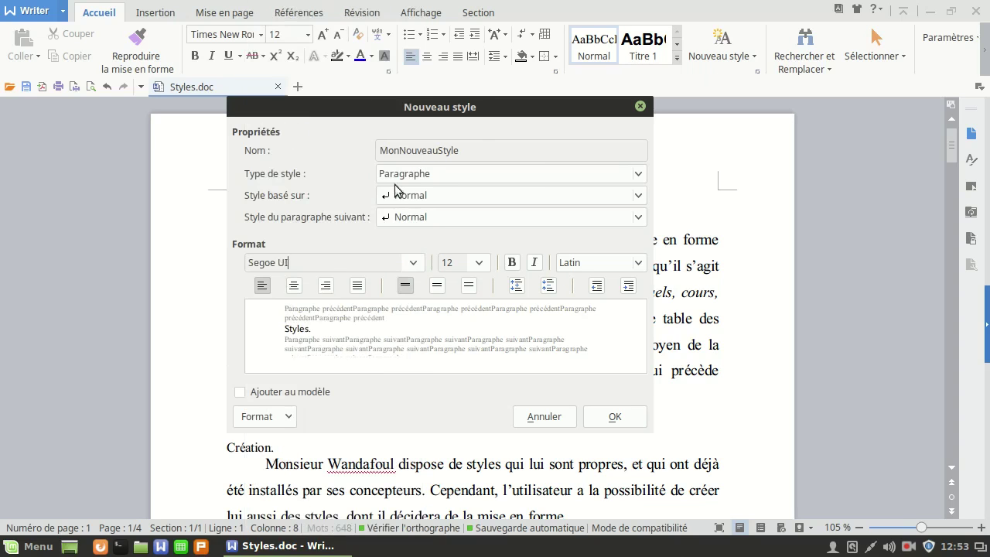
pyautogui.click(479, 263)
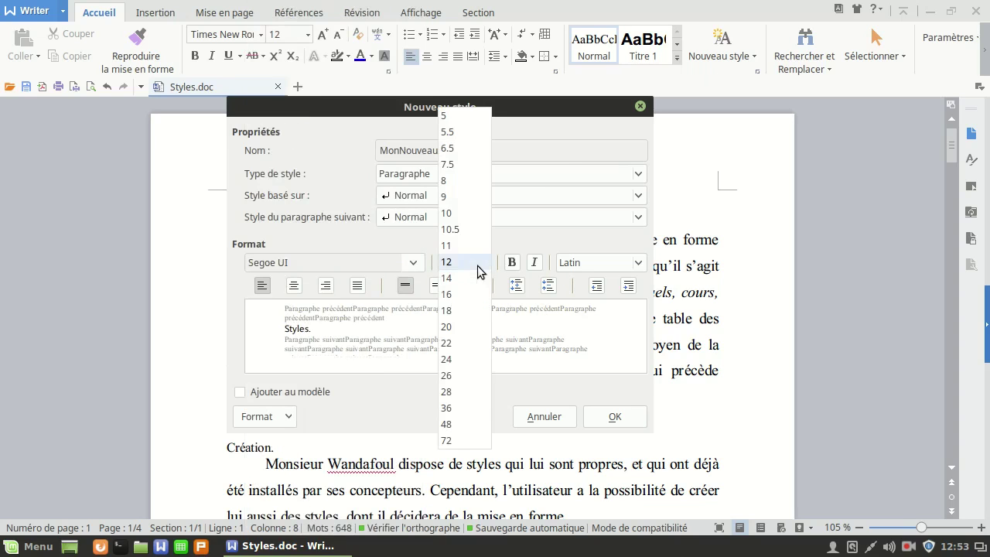
pyautogui.click(458, 423)
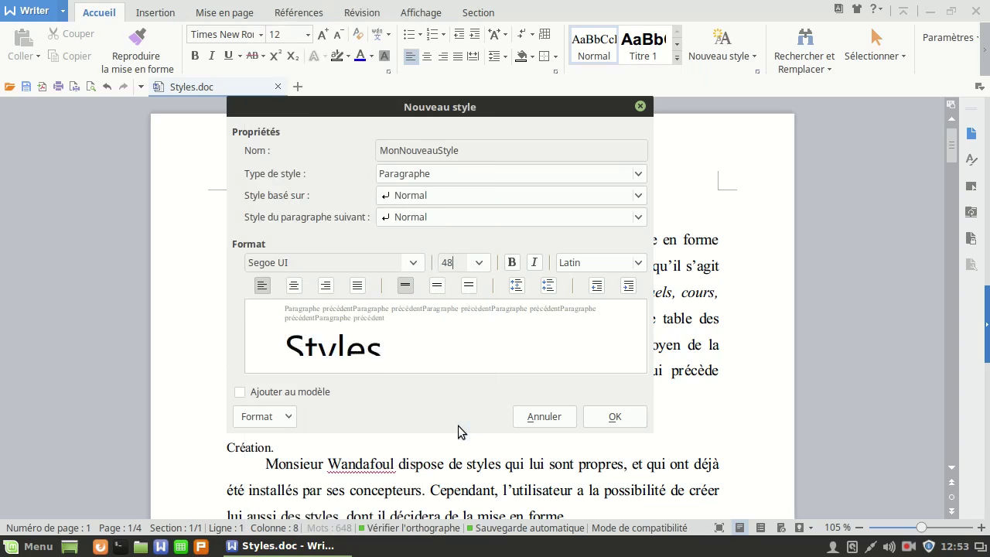
pyautogui.click(514, 263)
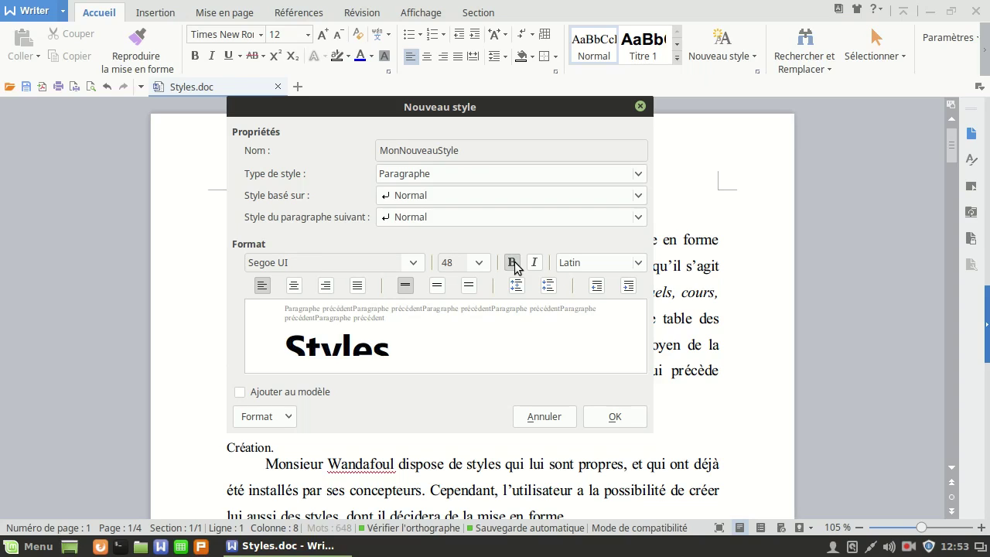
pyautogui.click(293, 287)
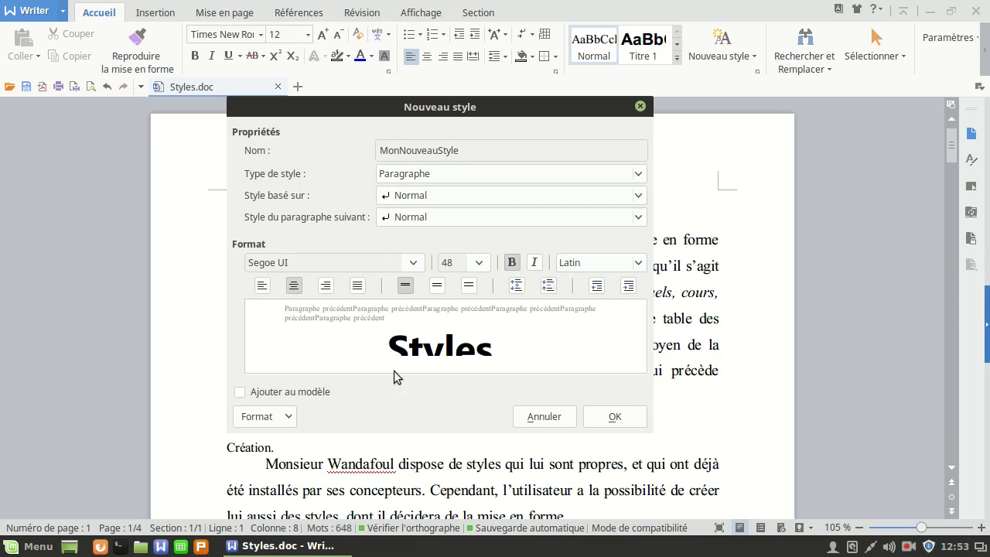
# - Add the Ombre effect to the new style's font settings
pyautogui.click(289, 416)
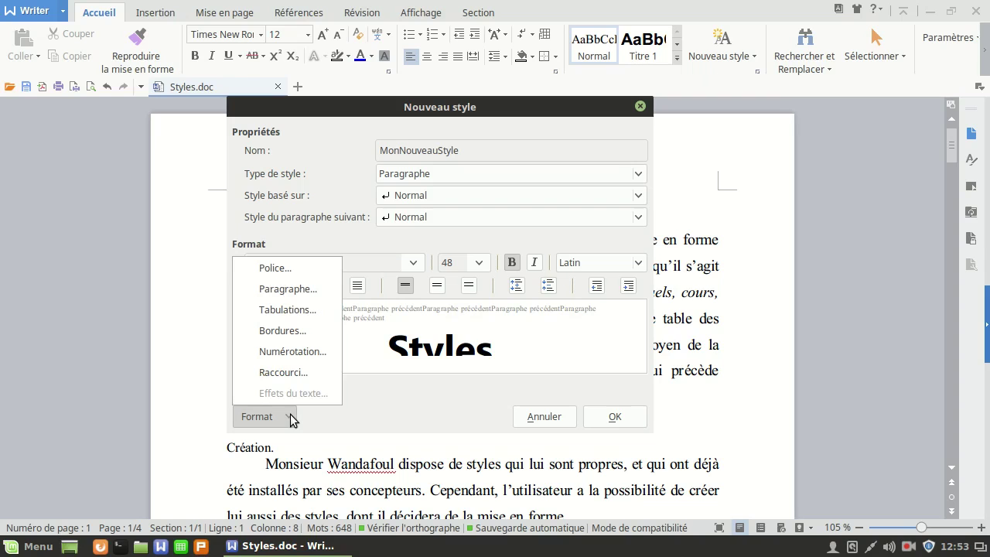
pyautogui.click(298, 270)
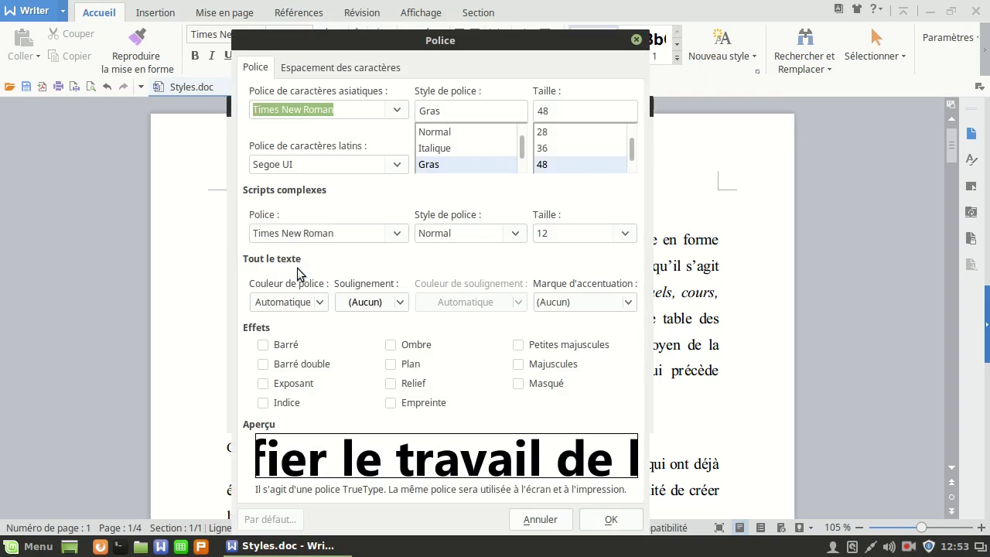
pyautogui.moveTo(466, 37); pyautogui.dragTo(494, 9)
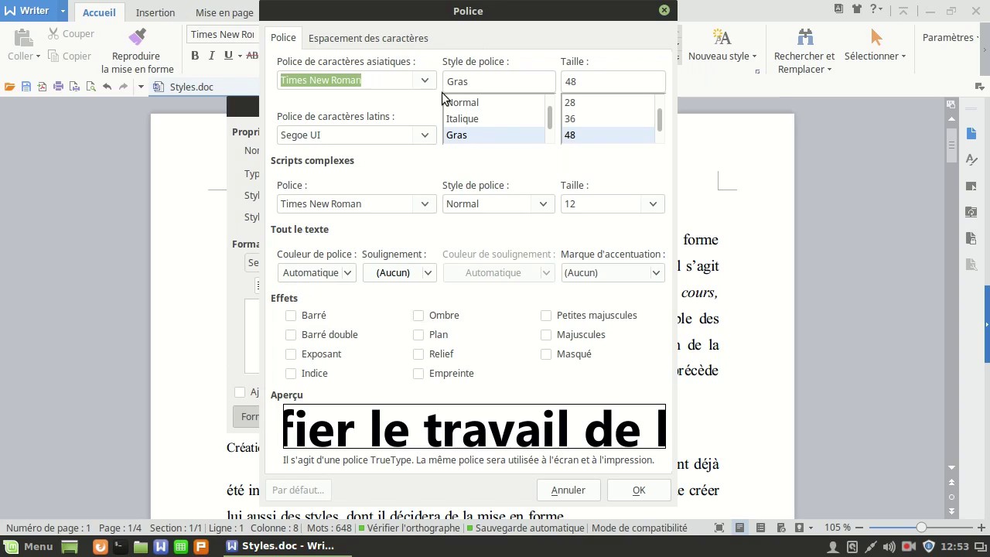
pyautogui.click(418, 315)
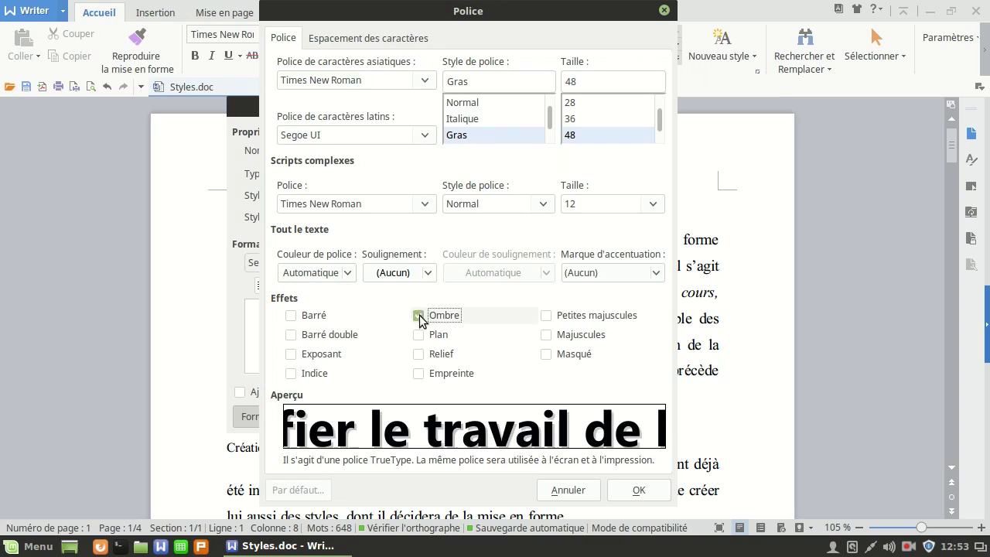
pyautogui.click(637, 491)
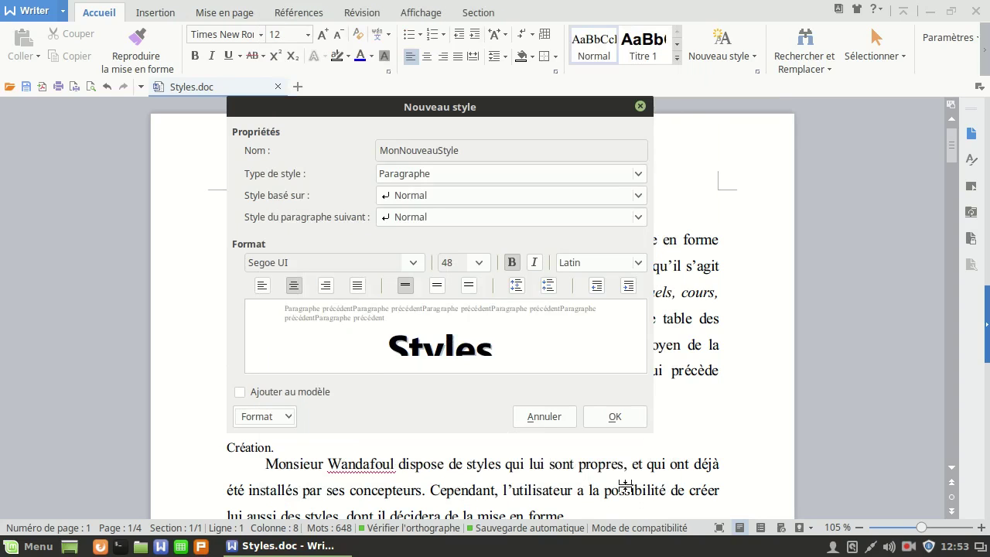
pyautogui.click(282, 417)
pyautogui.click(284, 289)
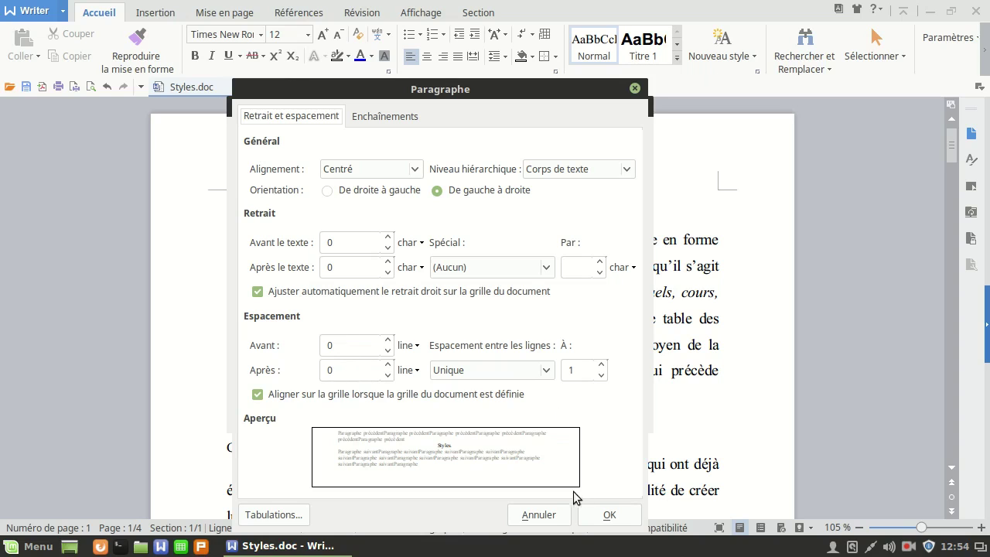
pyautogui.click(543, 514)
# - Add paragraph borders above and below the text in the new style
pyautogui.click(263, 418)
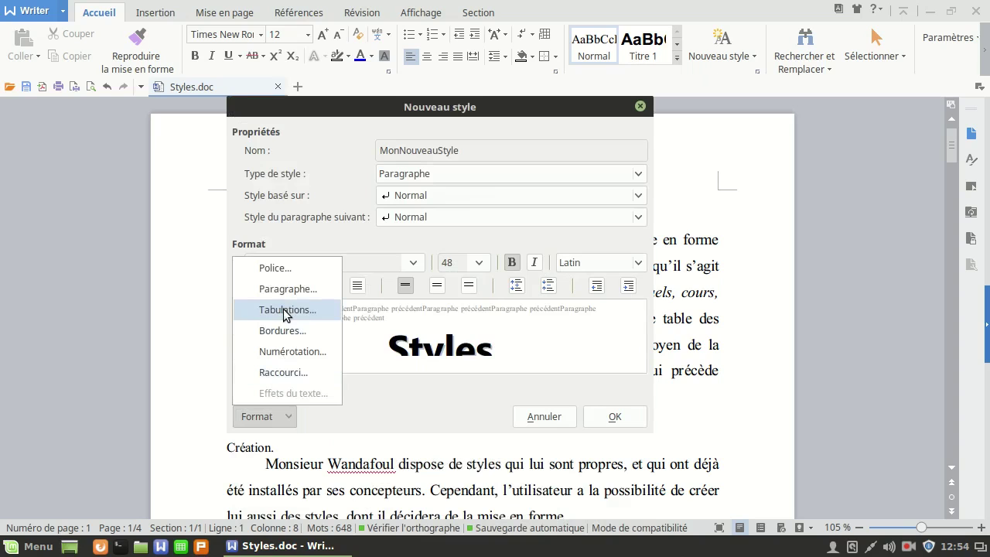
pyautogui.click(283, 331)
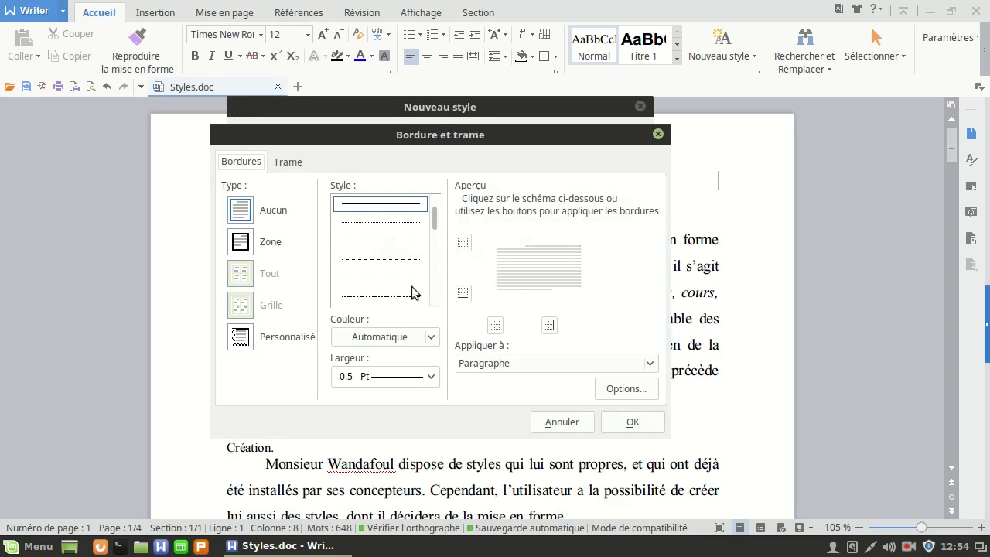
pyautogui.click(530, 291)
pyautogui.click(535, 241)
pyautogui.click(604, 430)
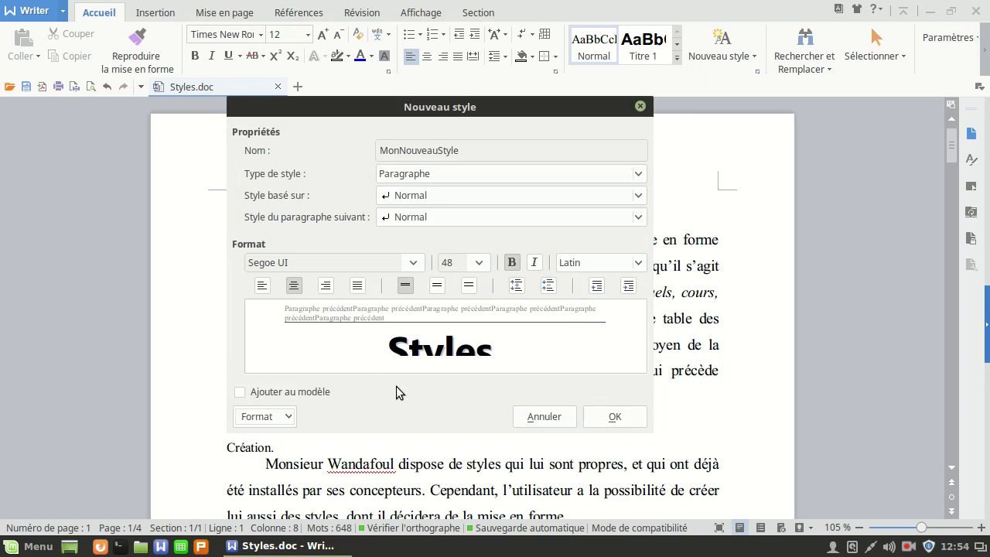
# - Add the new style to the template, create it and accept saving it in Normal.dotm
pyautogui.click(283, 418)
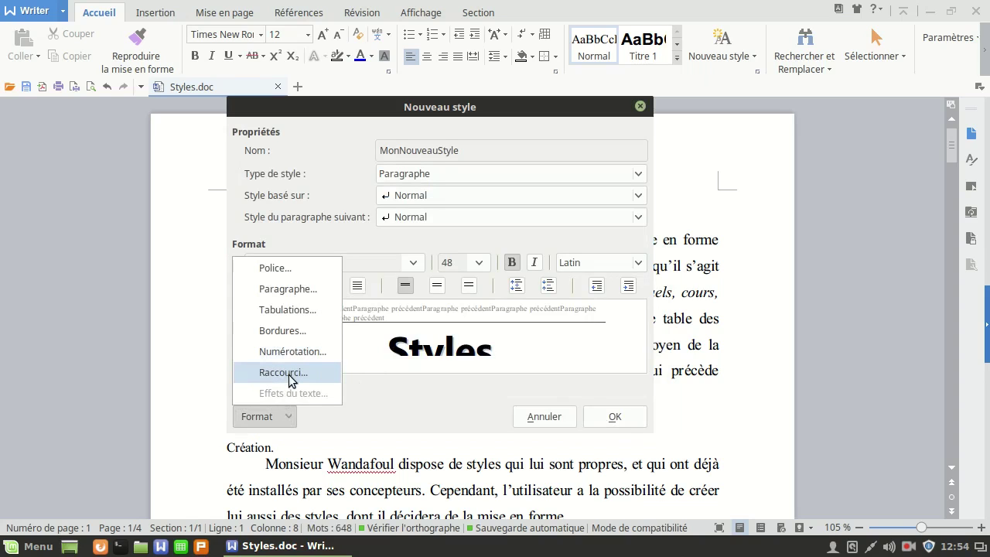
pyautogui.click(417, 391)
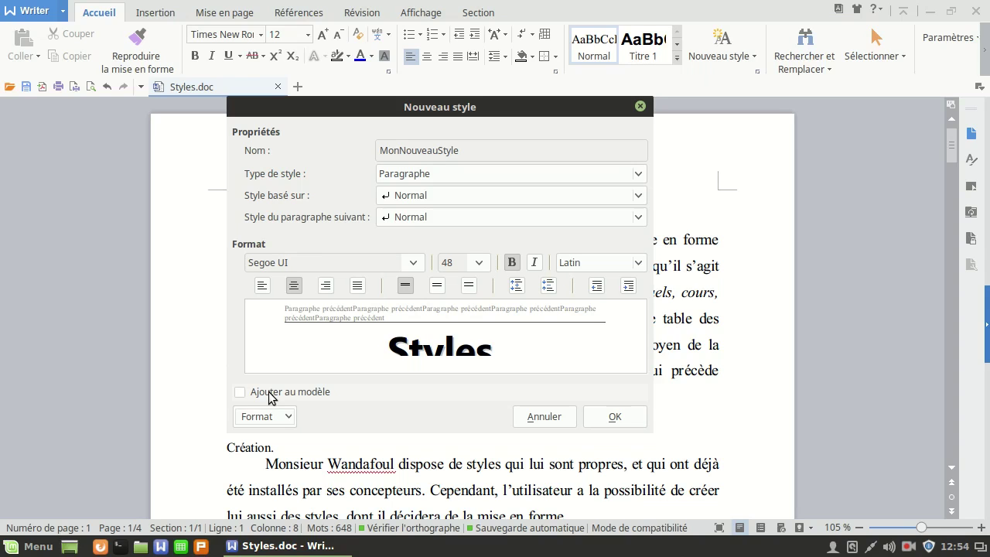
pyautogui.click(270, 395)
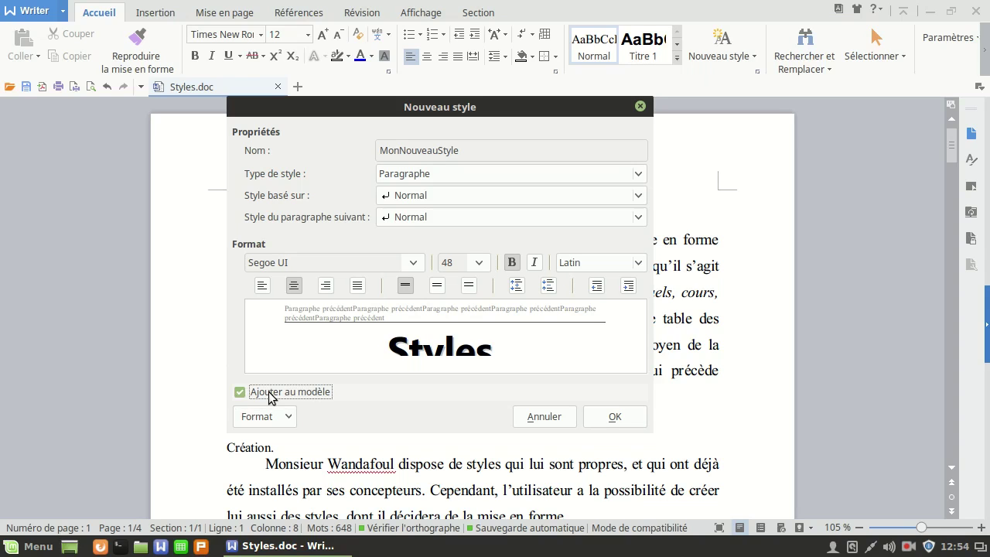
pyautogui.click(601, 417)
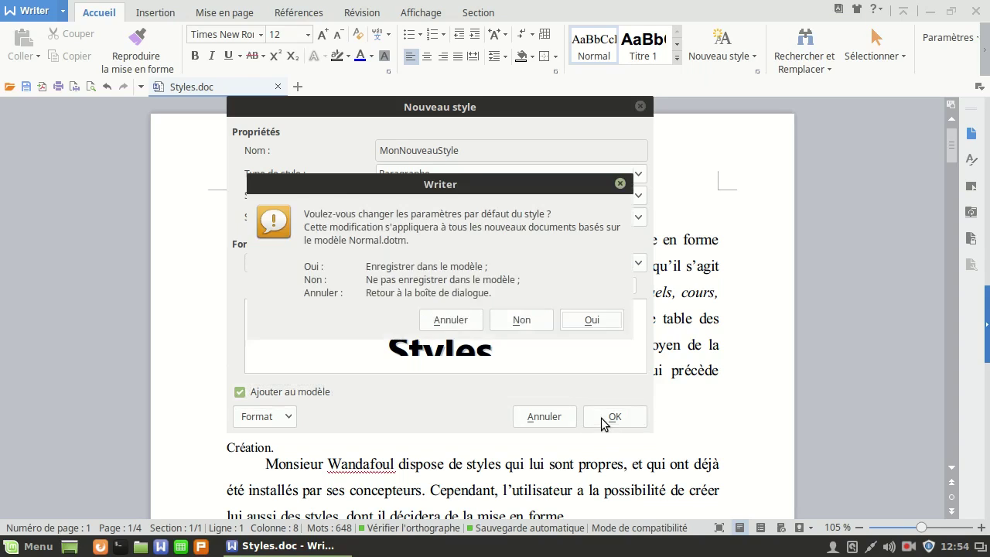
pyautogui.click(589, 323)
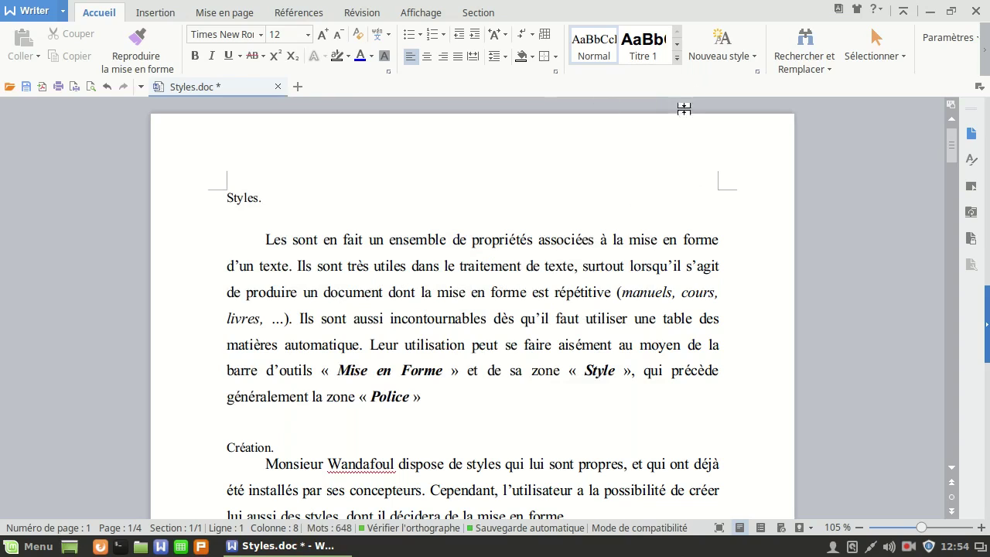
# - Show the full gallery of available styles, including MonNouveauStyle
pyautogui.click(679, 60)
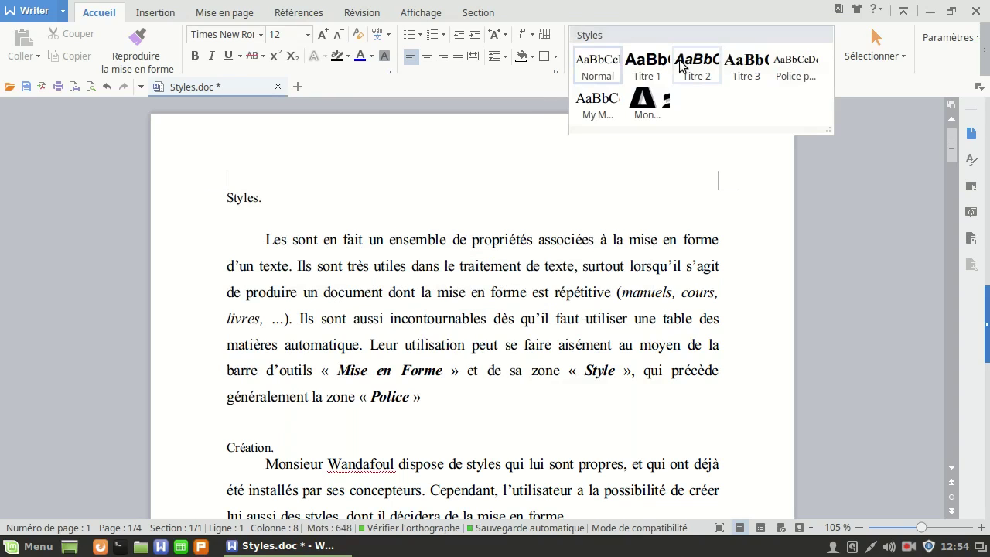